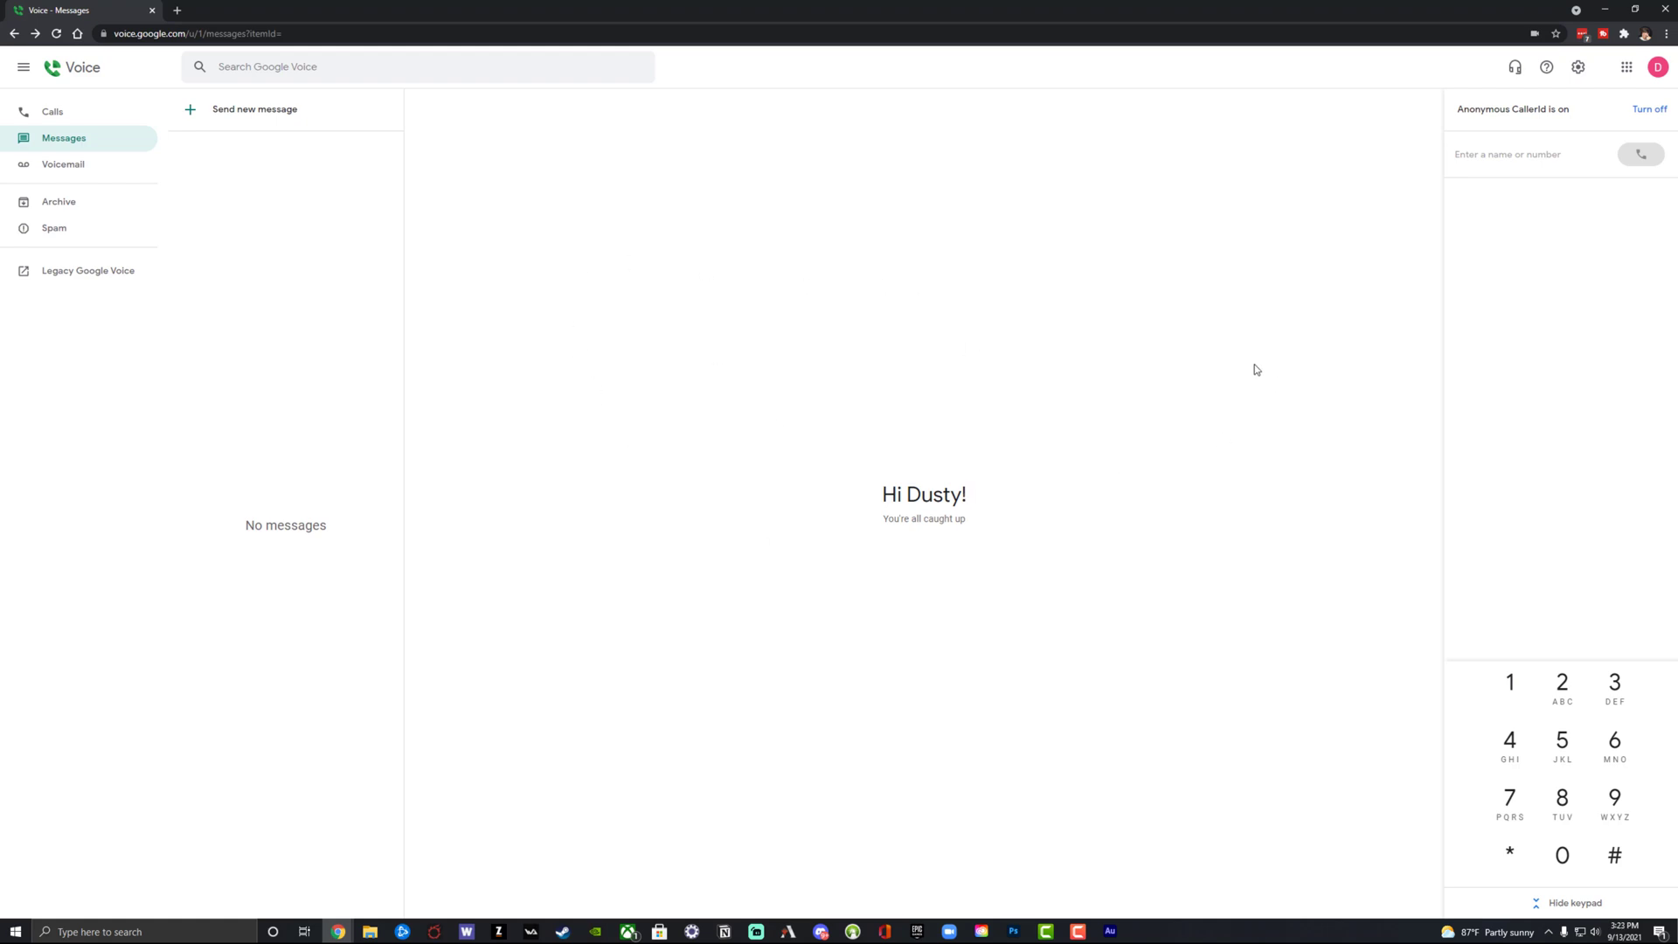
left_click(1579, 67)
scroll(770, 465, "down", 10)
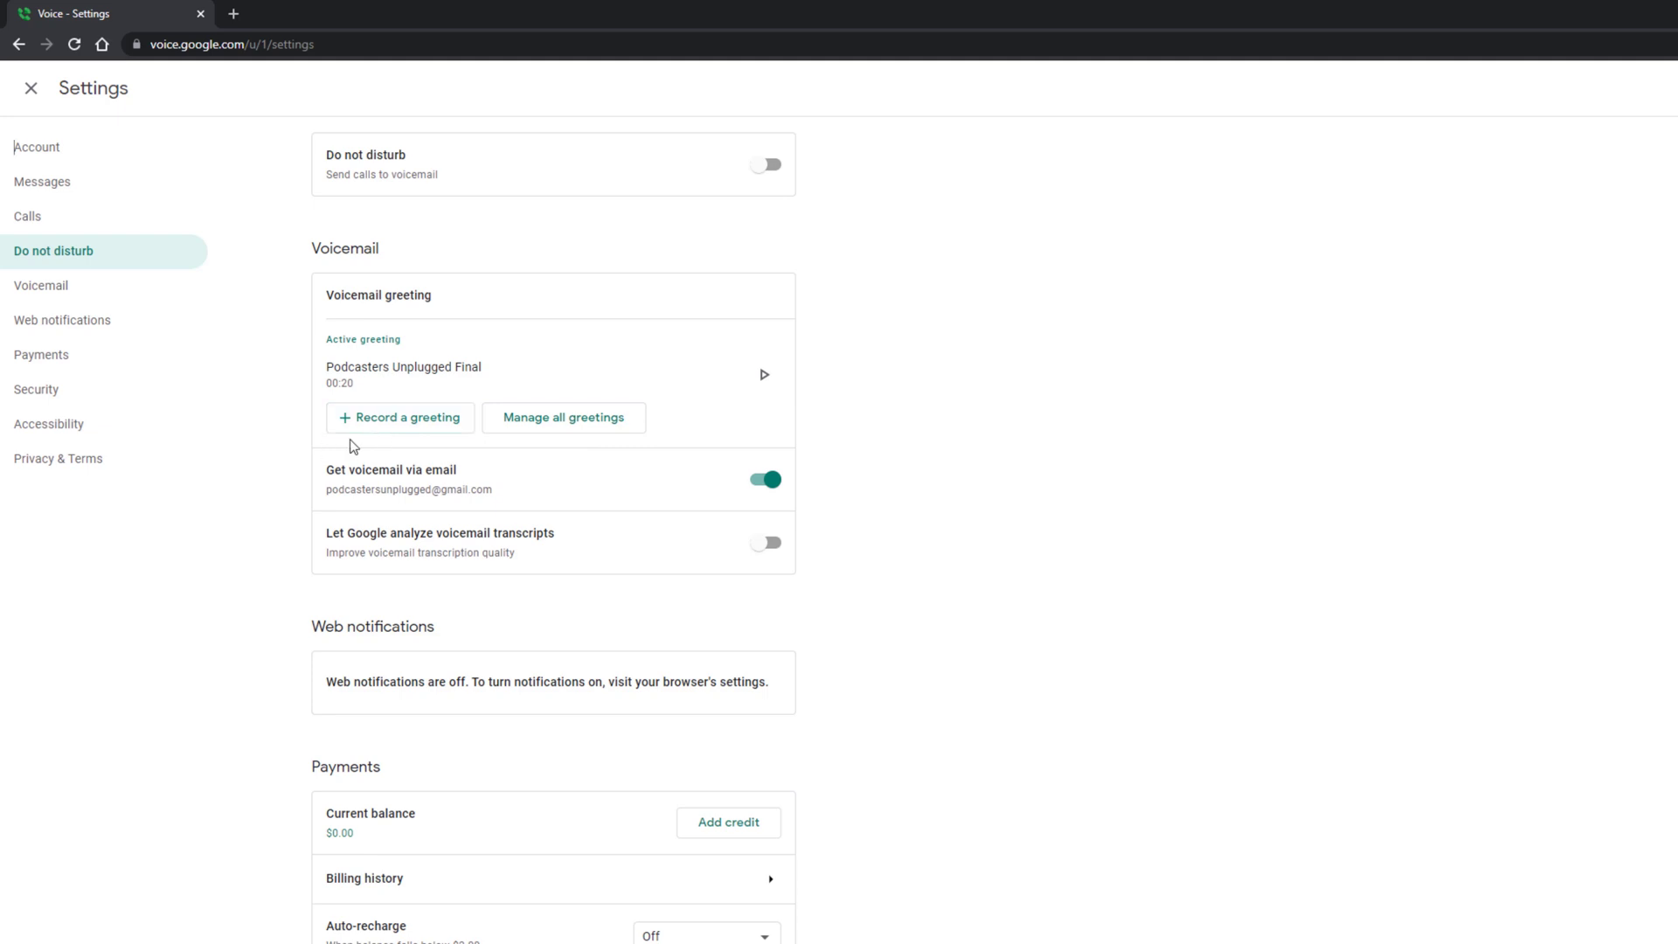
- Record a nine-second voicemail greeting from the microphone
left_click(384, 417)
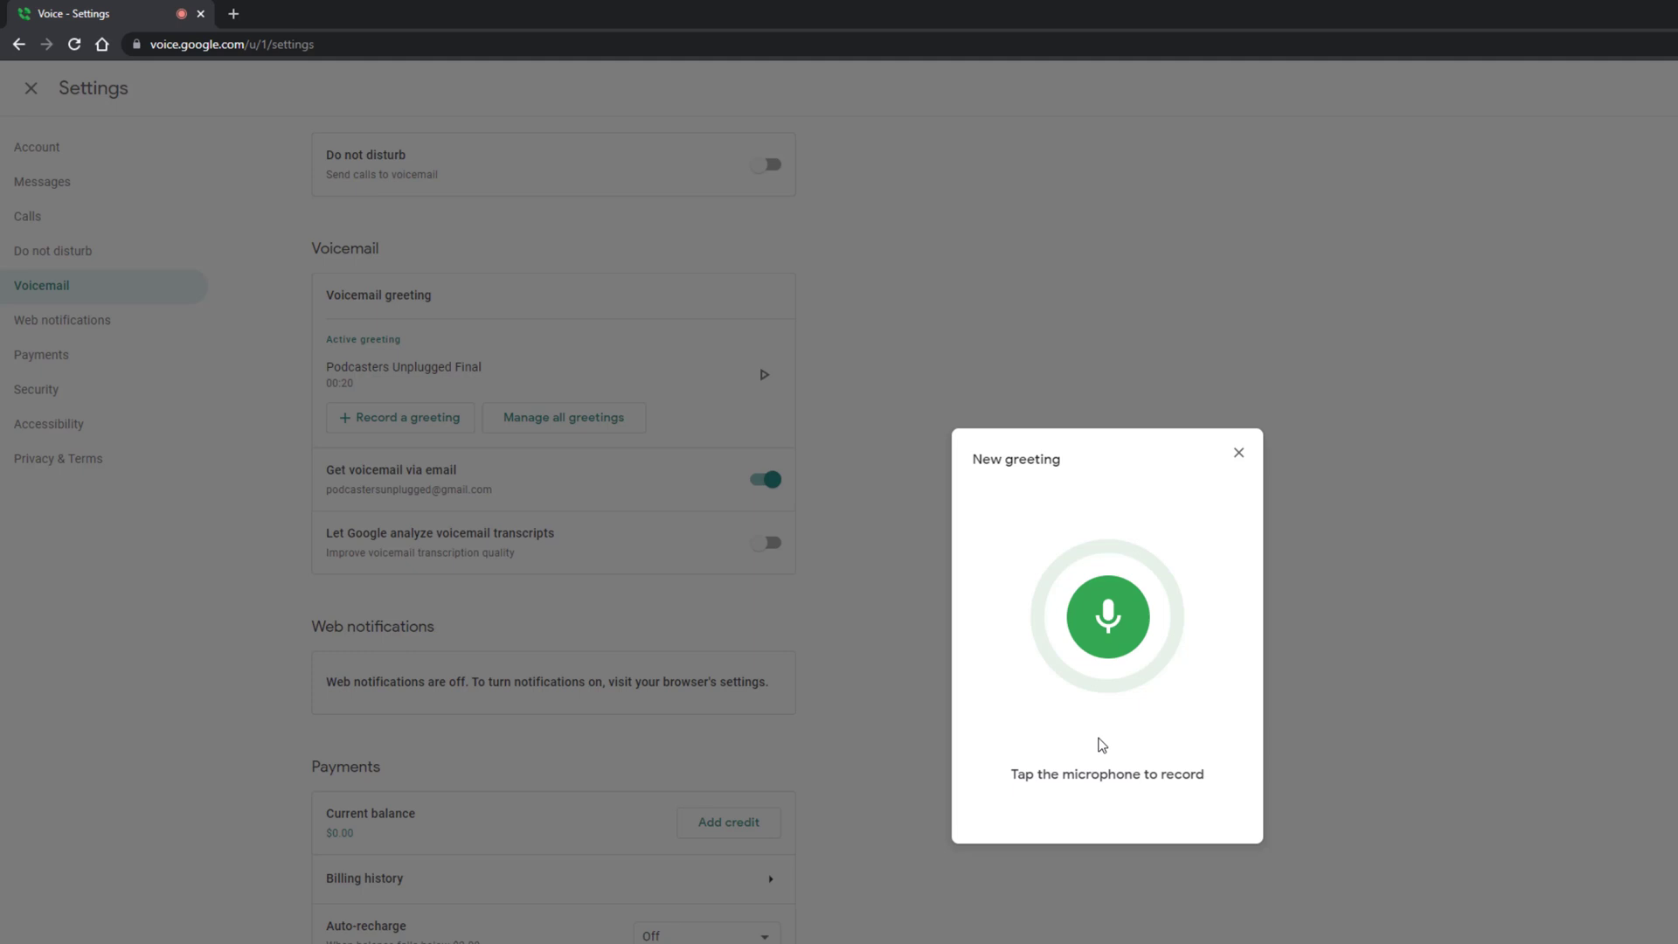
left_click(1108, 627)
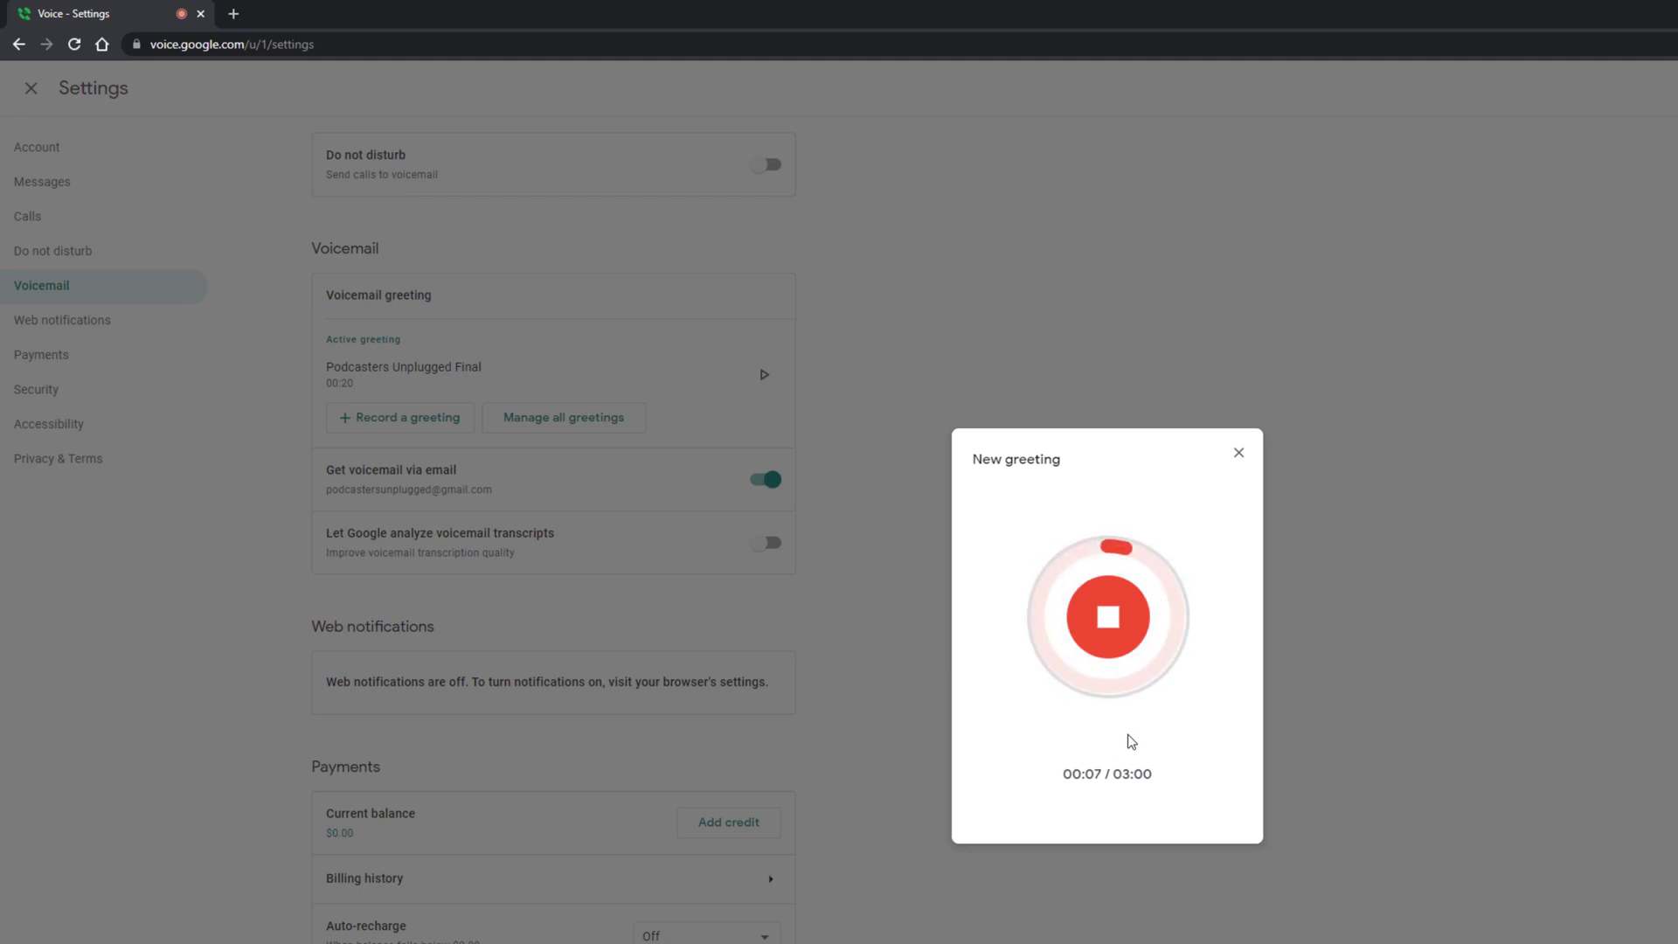
left_click(1121, 623)
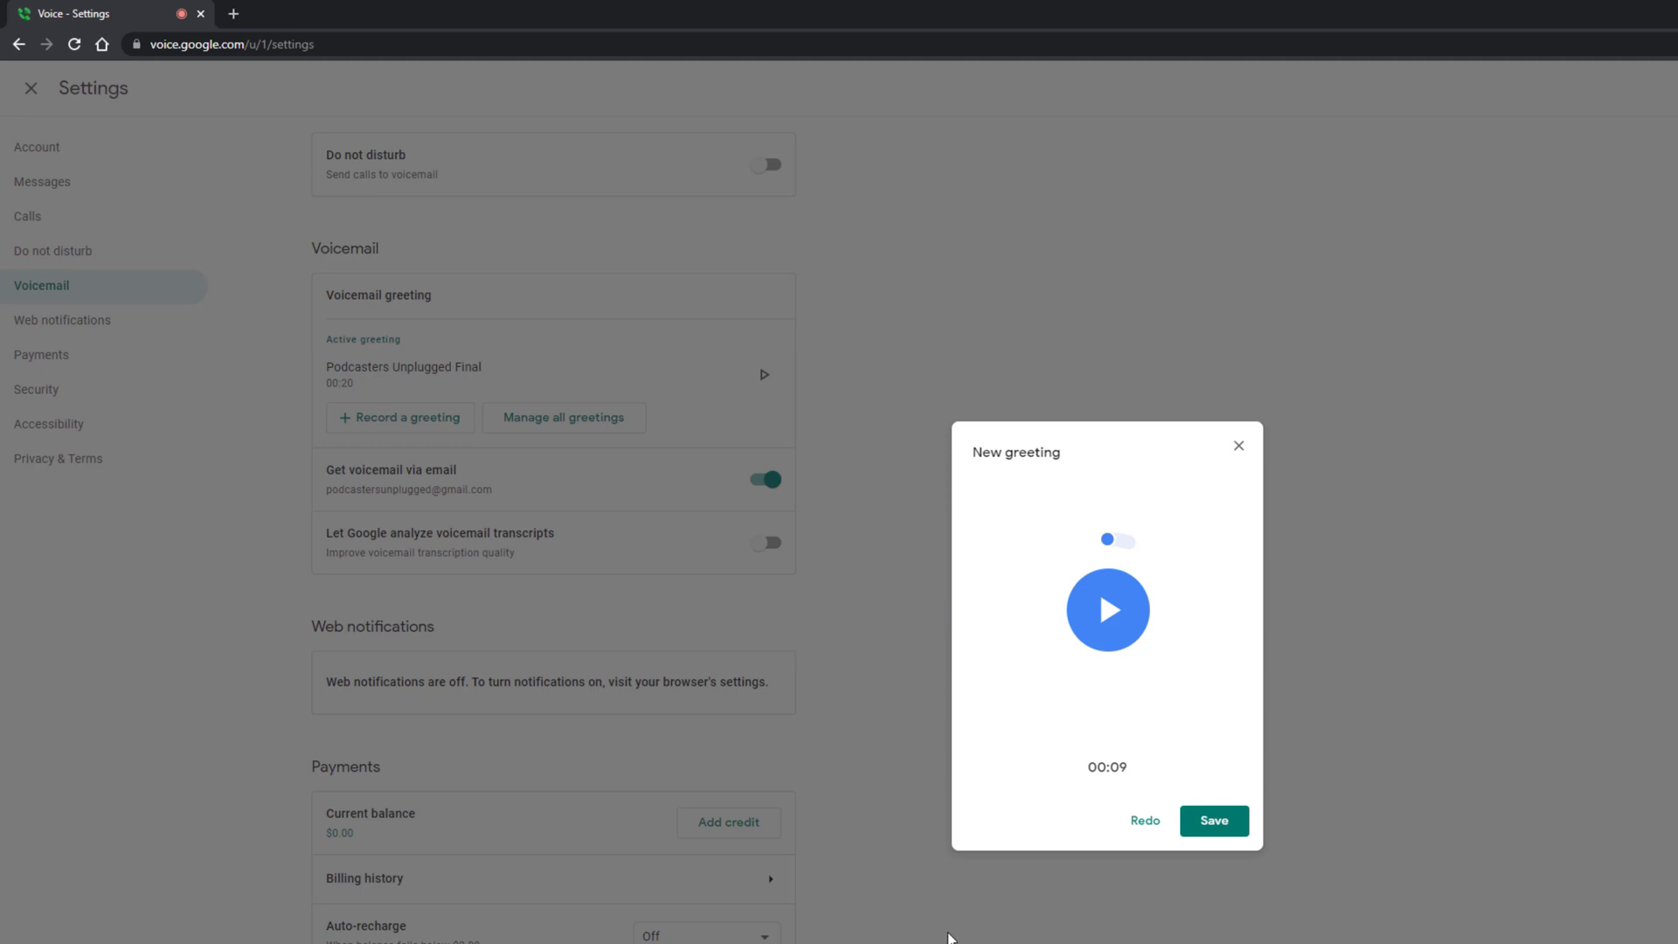
- Discard the first take, record a three-second greeting, and bring up the save prompt
left_click(1145, 821)
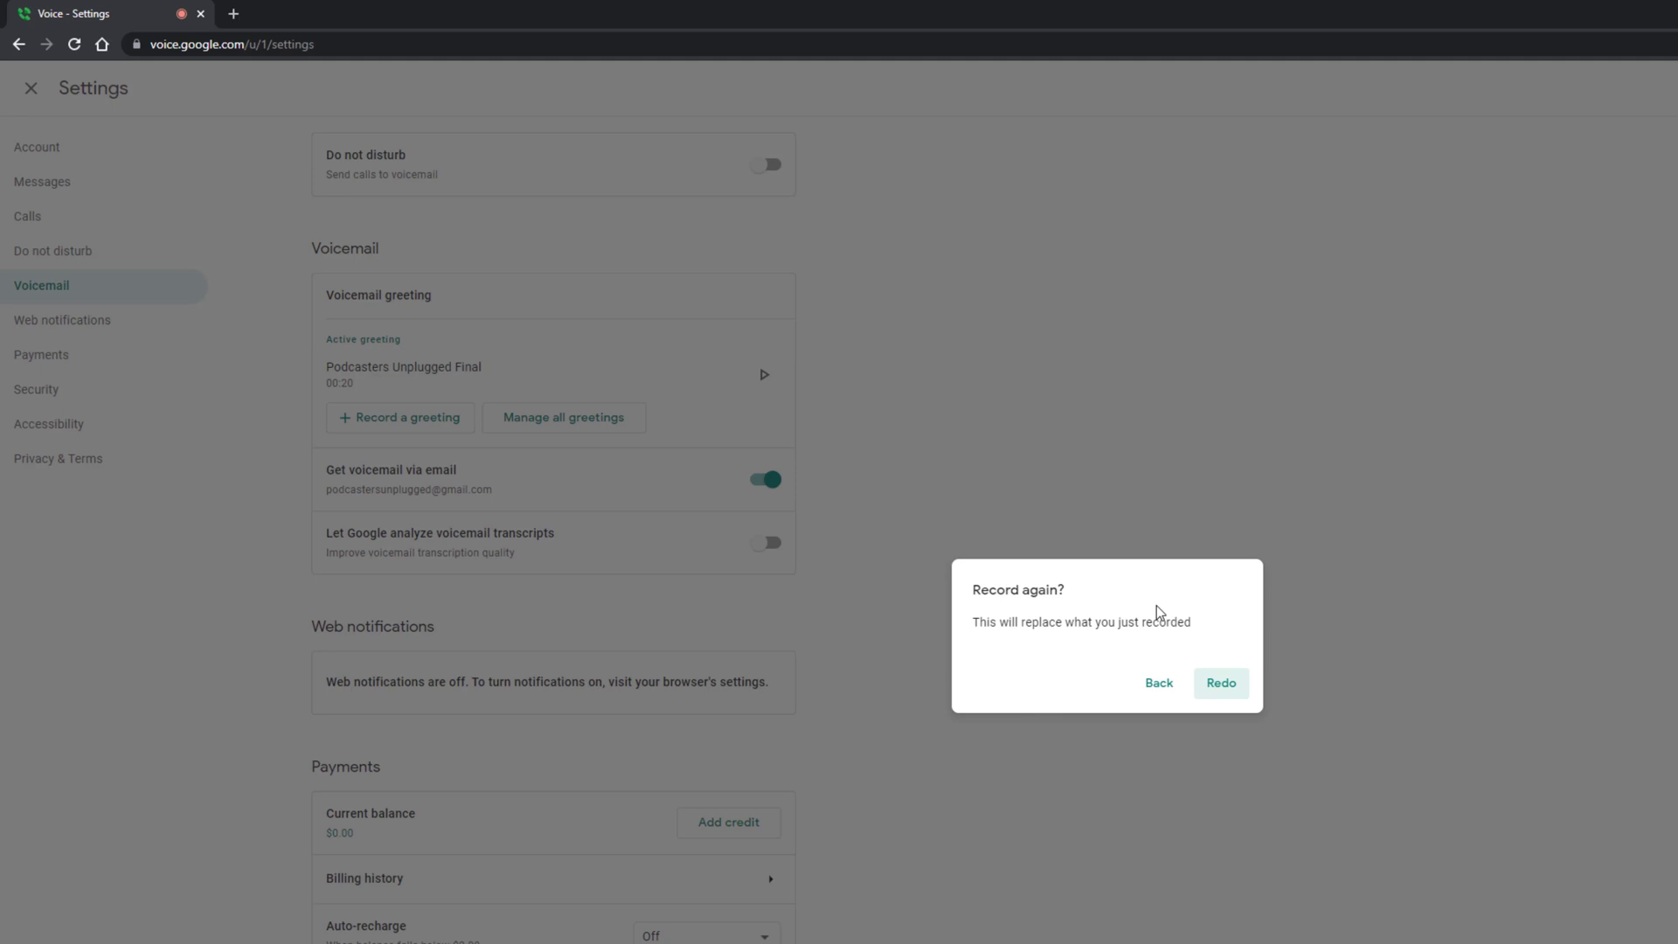
left_click(1221, 685)
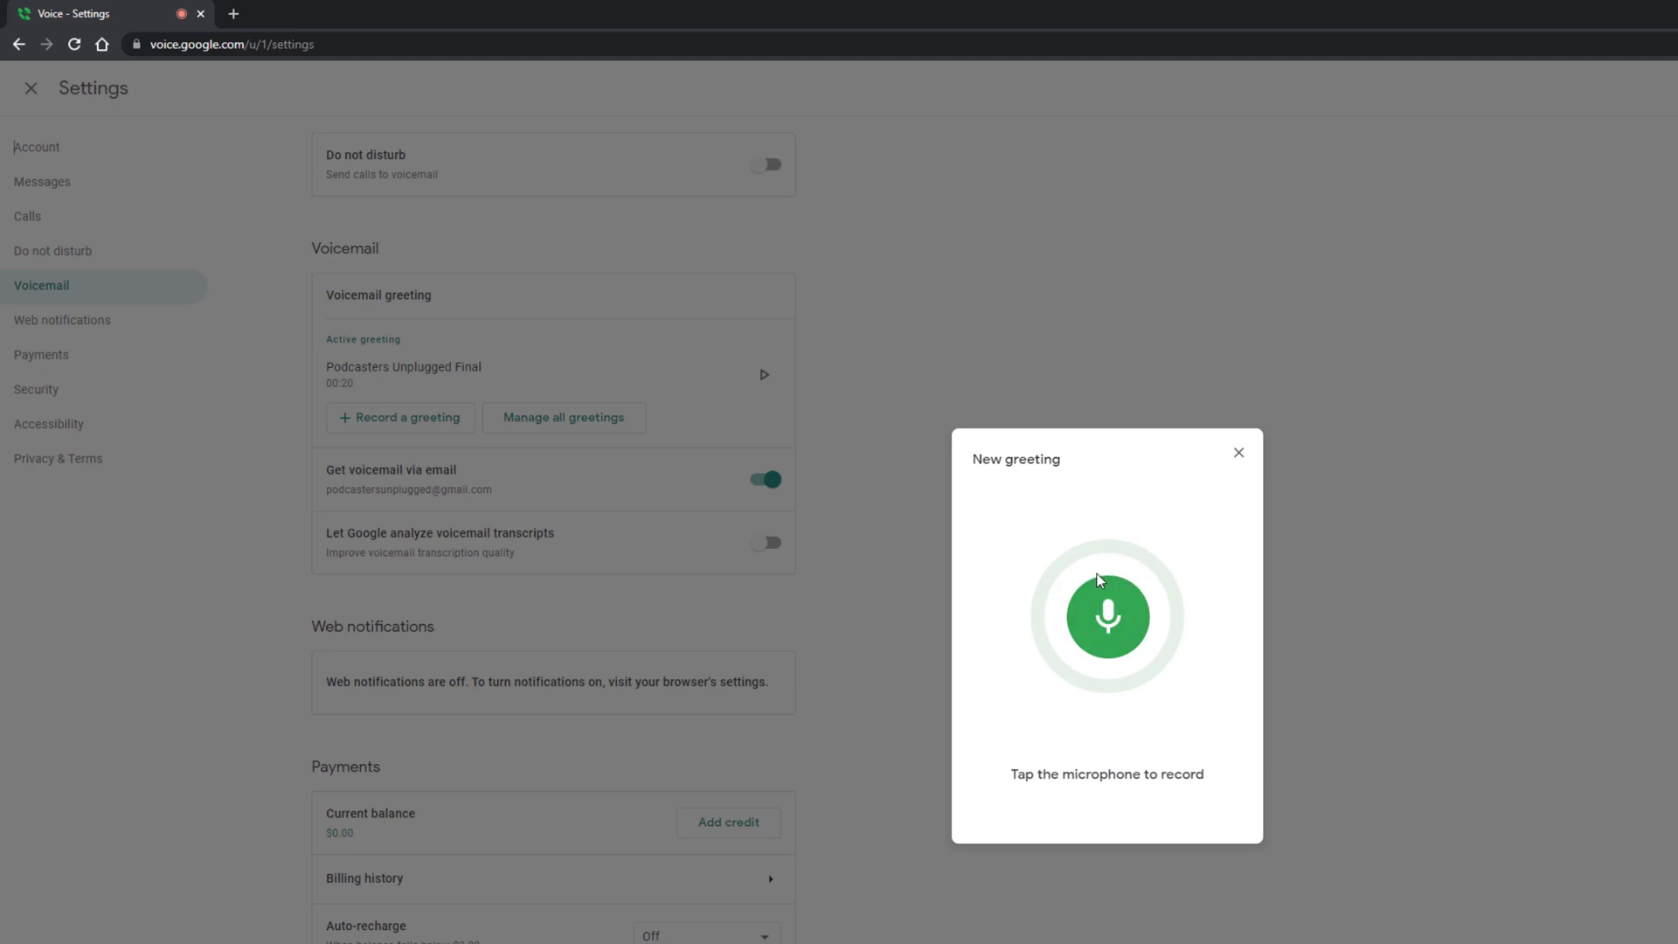
left_click(1133, 594)
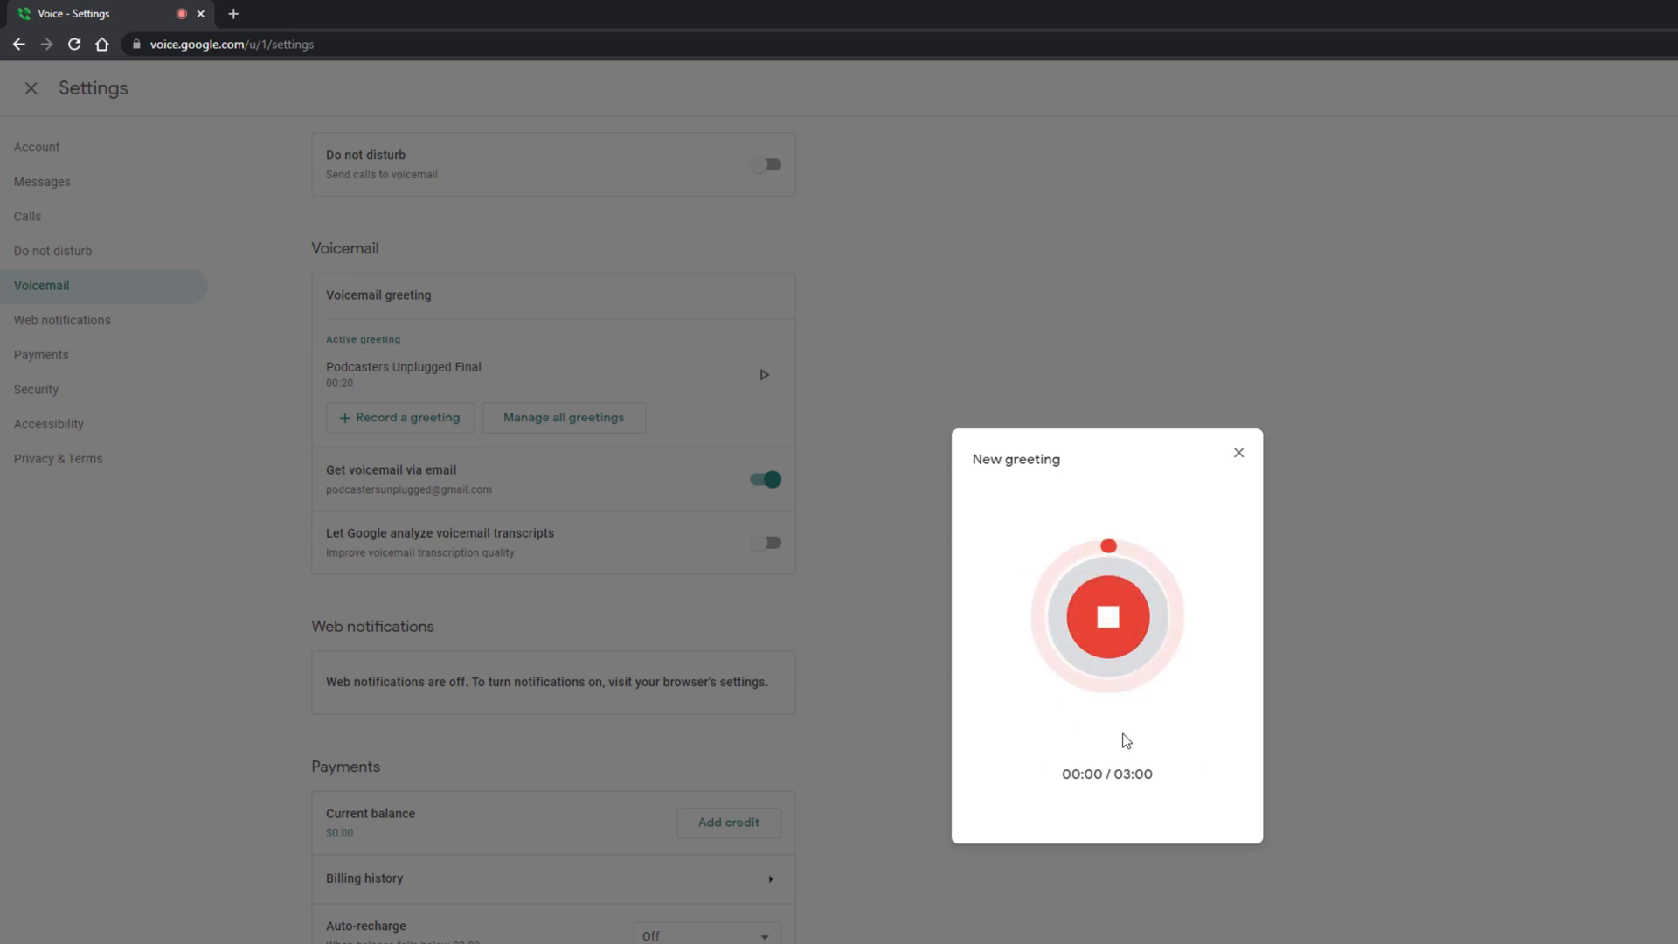
left_click(1117, 620)
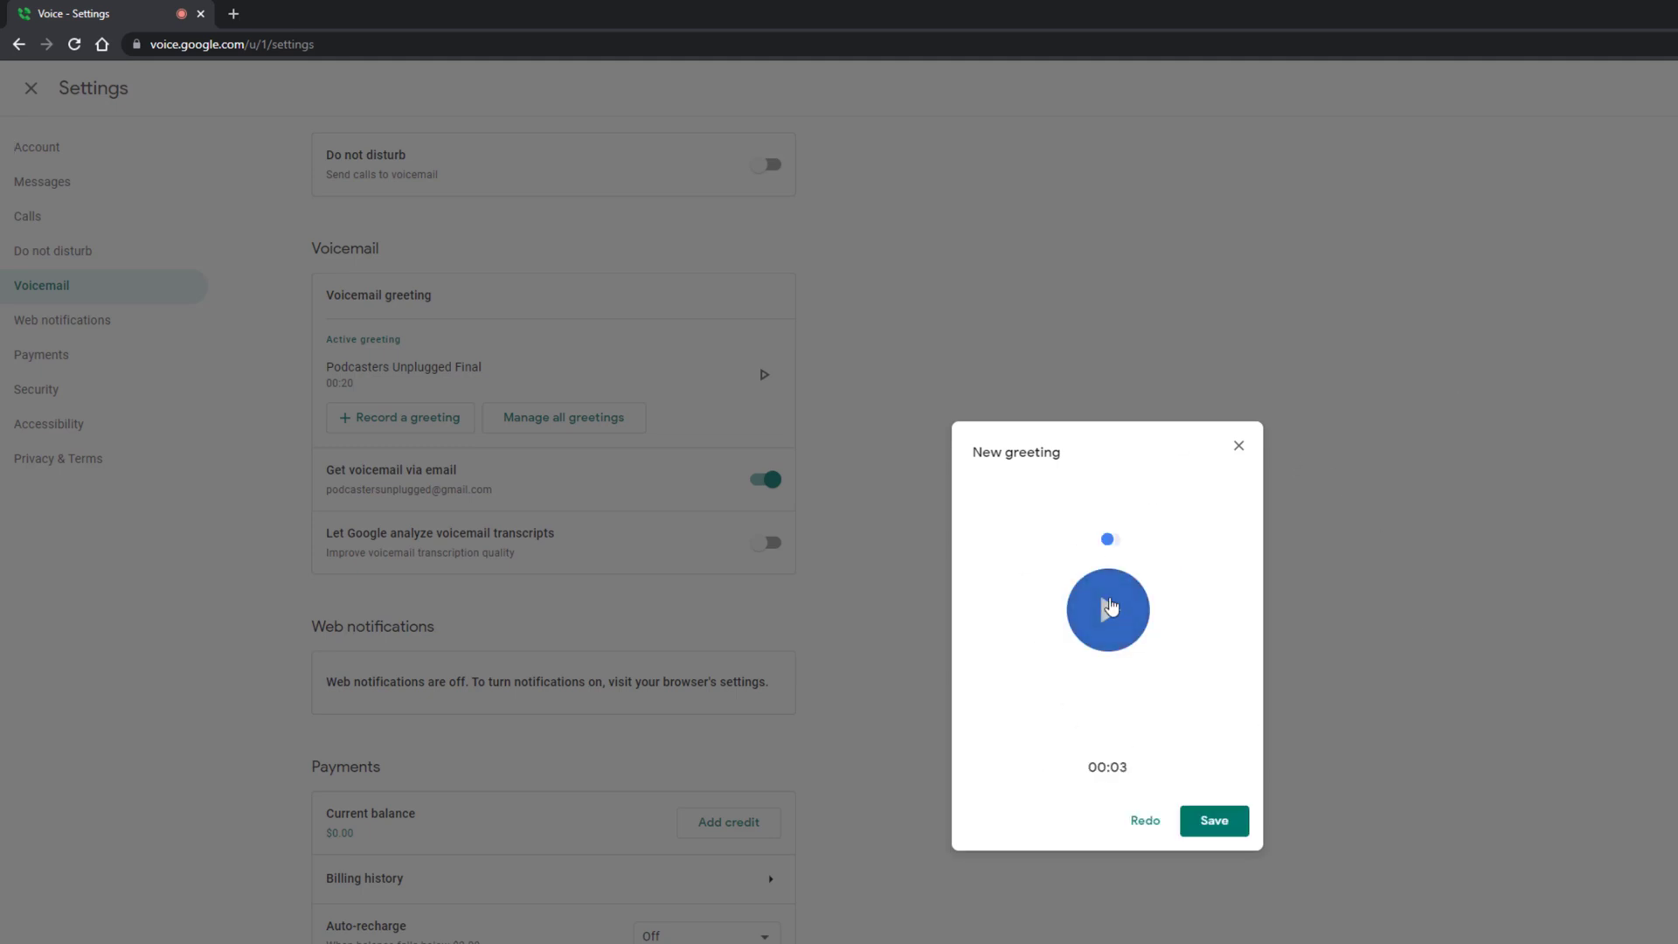
left_click(1215, 825)
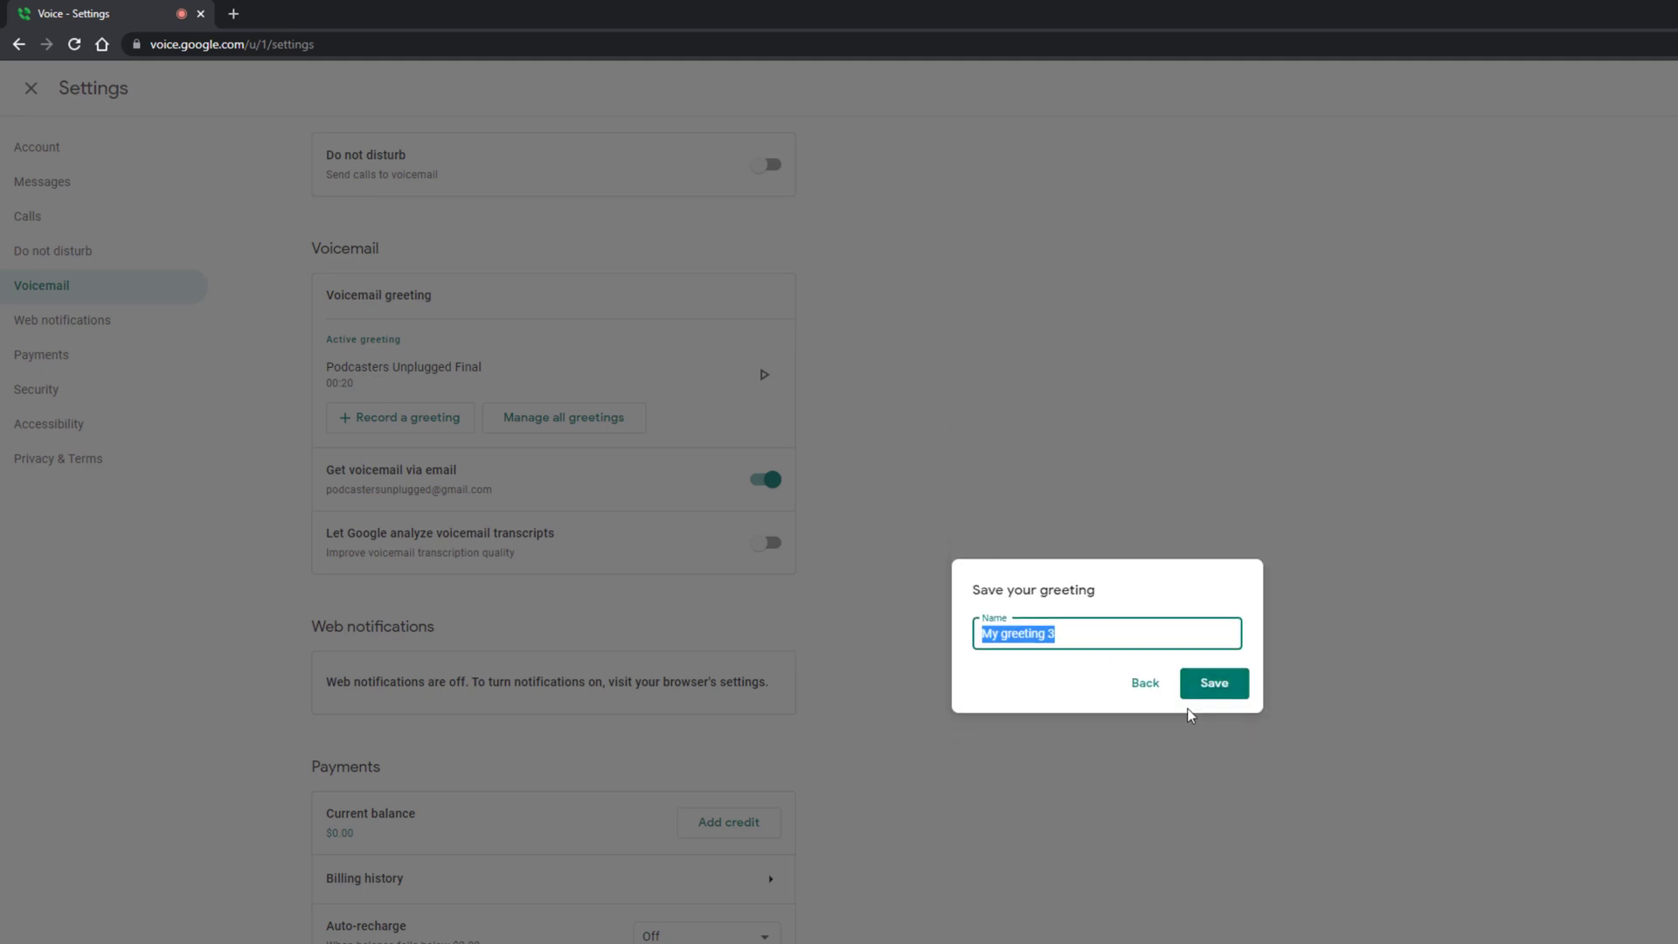
- Confirm saving the new recording under the name 'My greeting 3'
left_click(1226, 691)
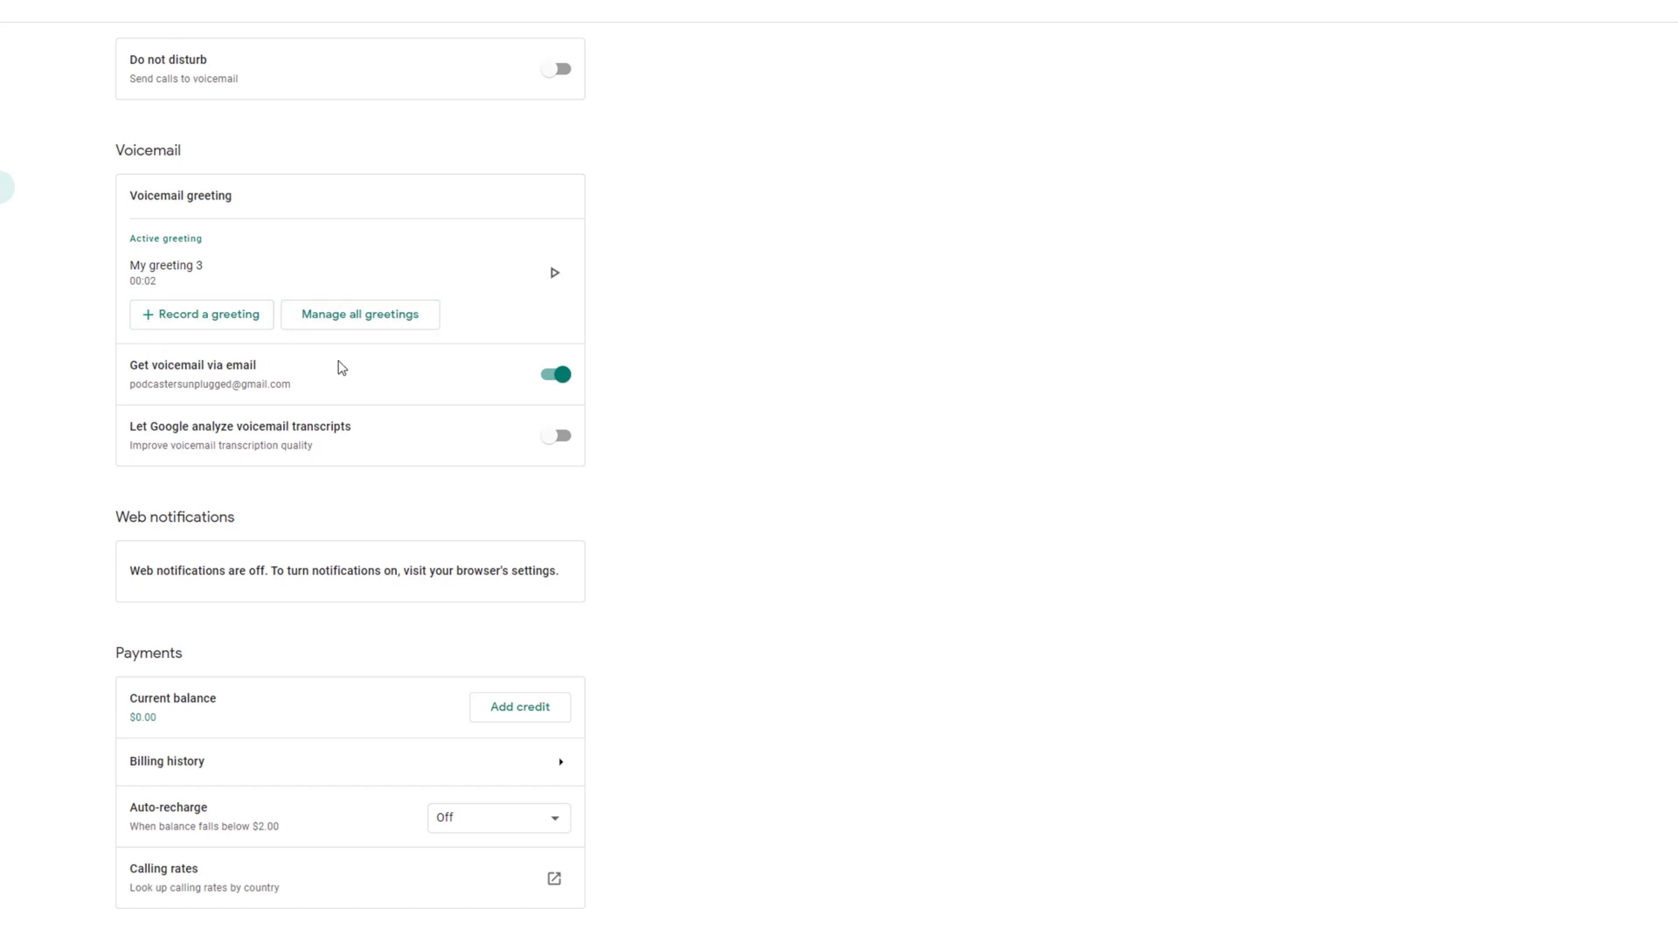
- Set 'Podcasters Unplugged Final' as the active greeting from the all-greetings list
left_click(344, 314)
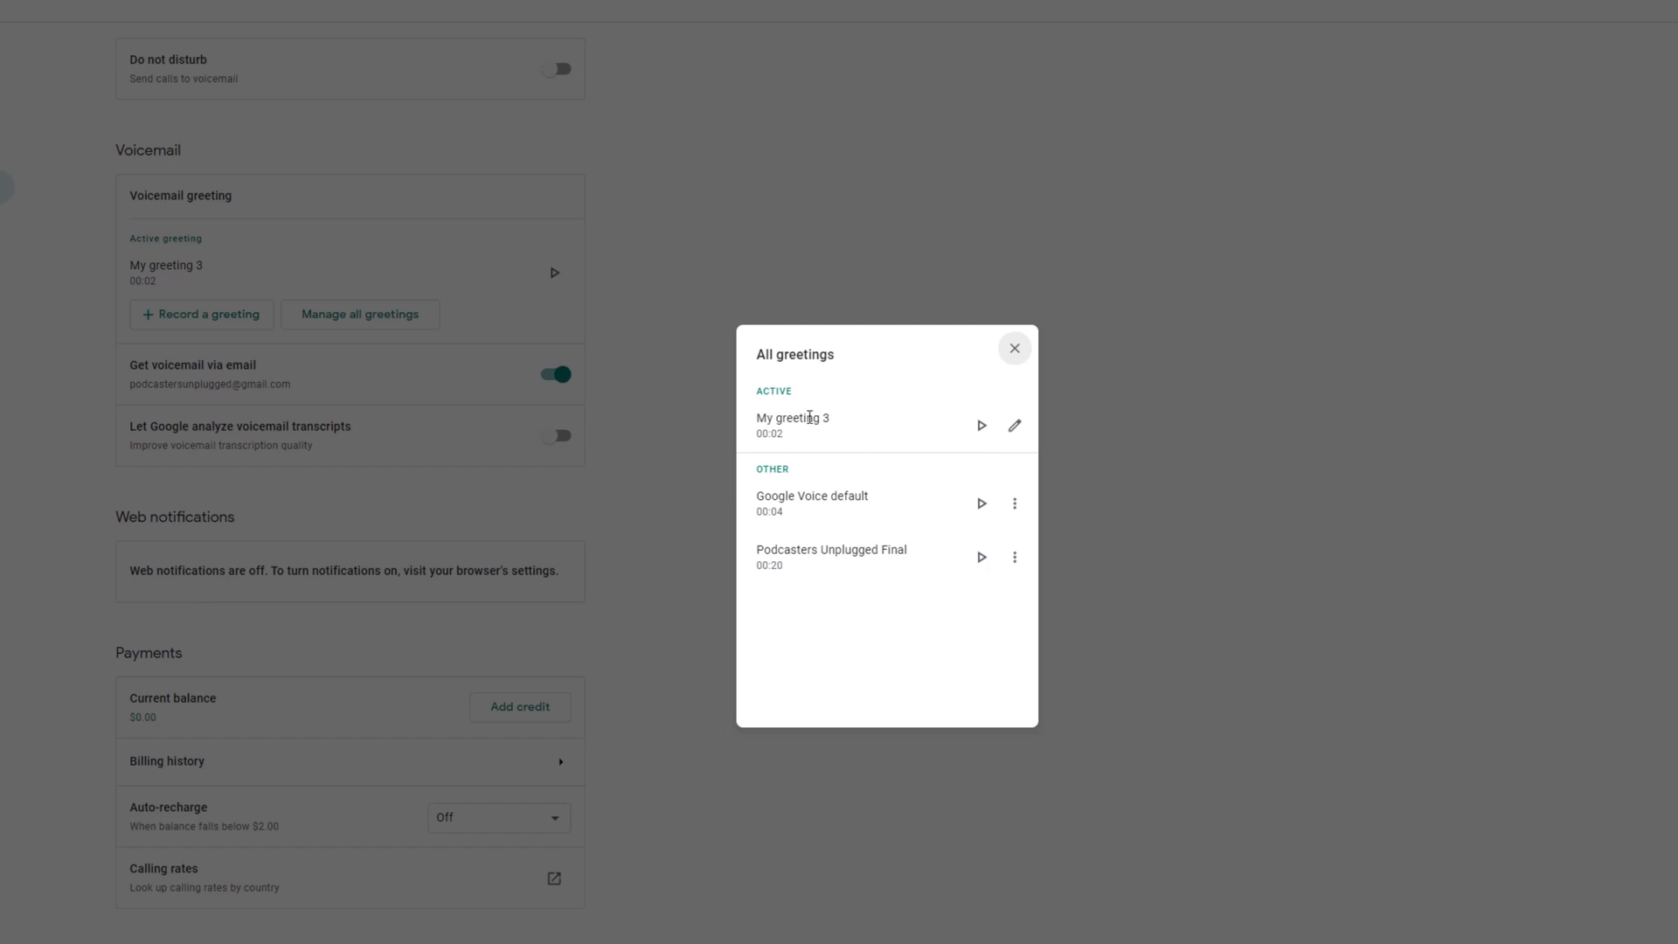
left_click(1014, 558)
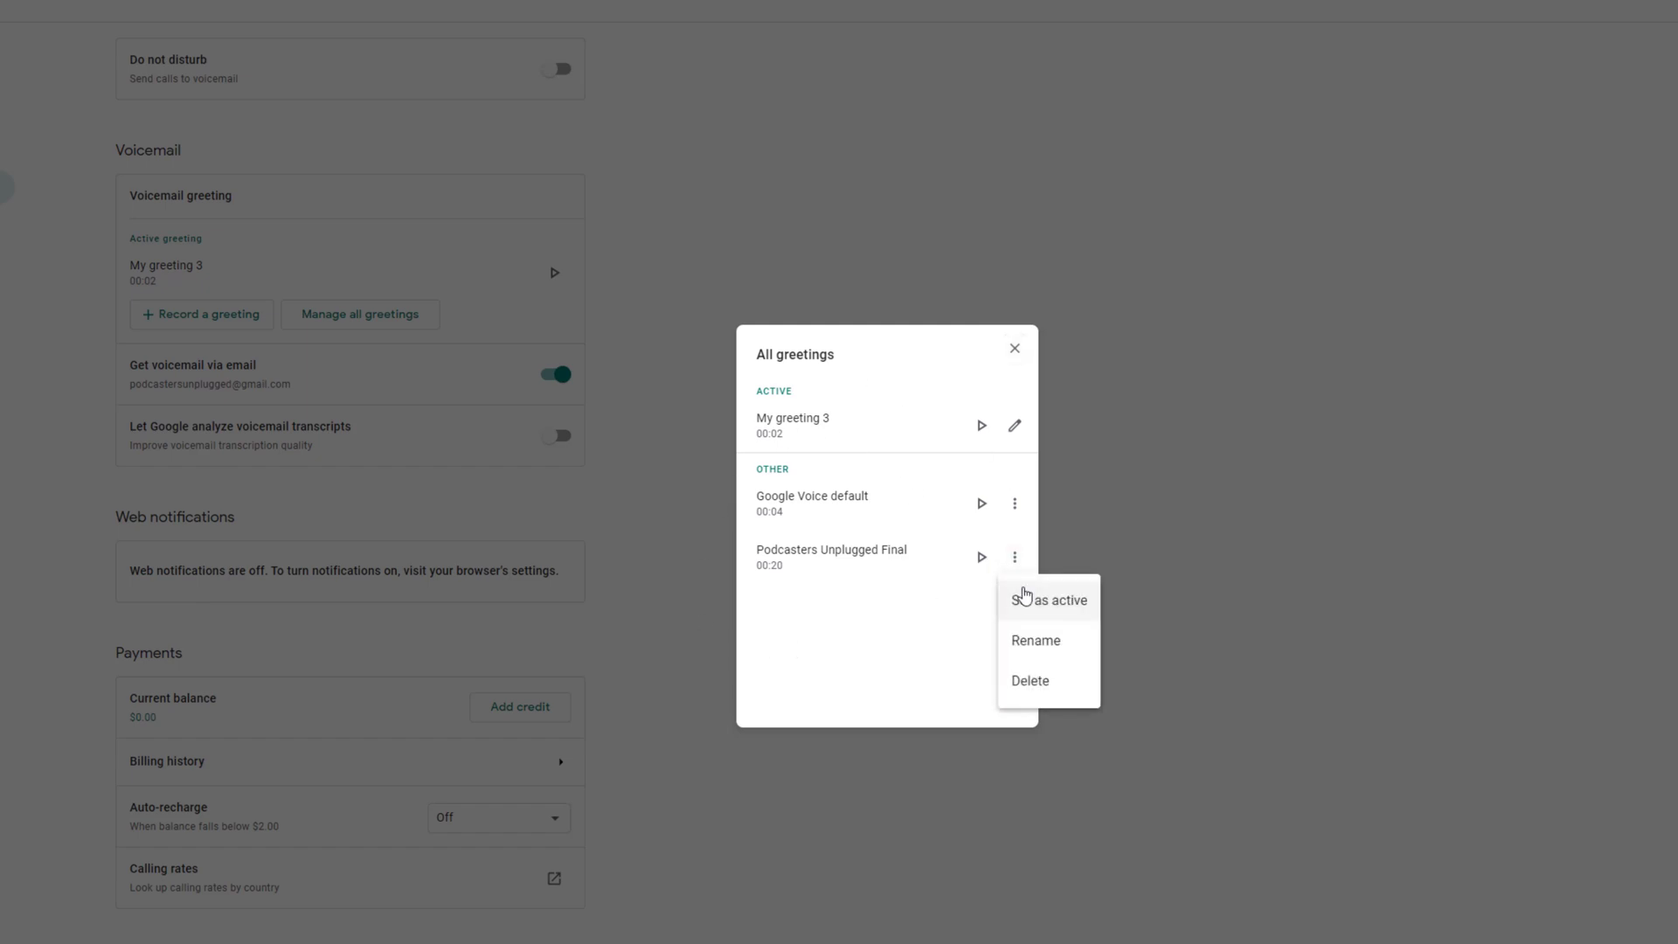
left_click(1045, 604)
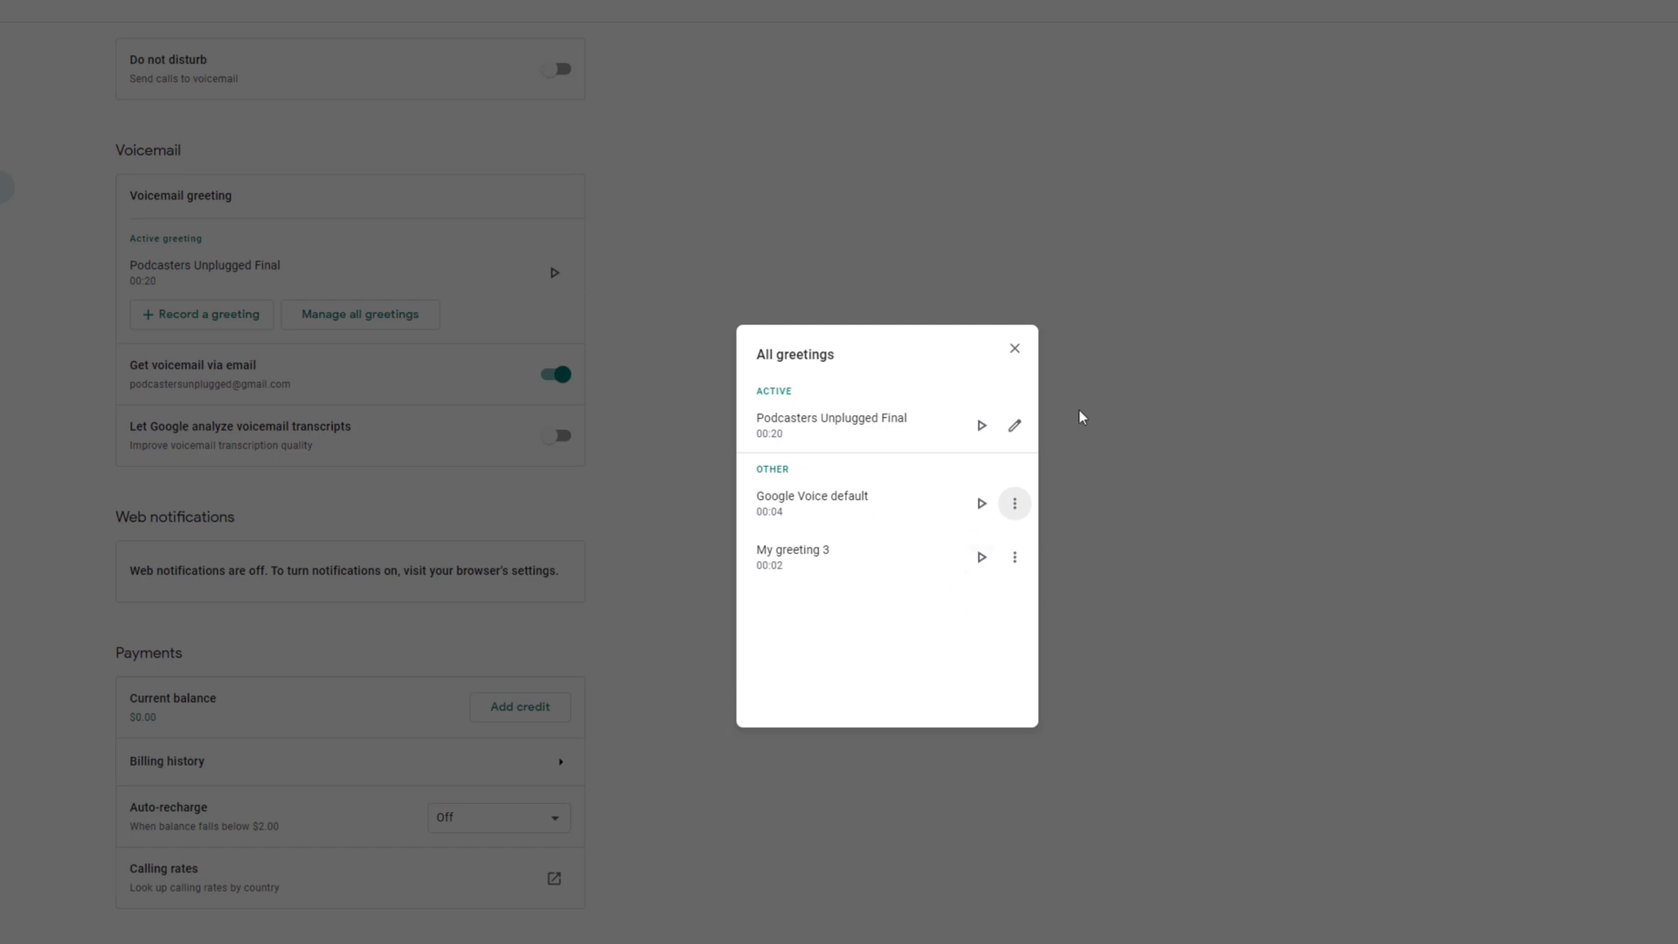
- Close the All greetings dialog to return to voicemail settings
left_click(1016, 352)
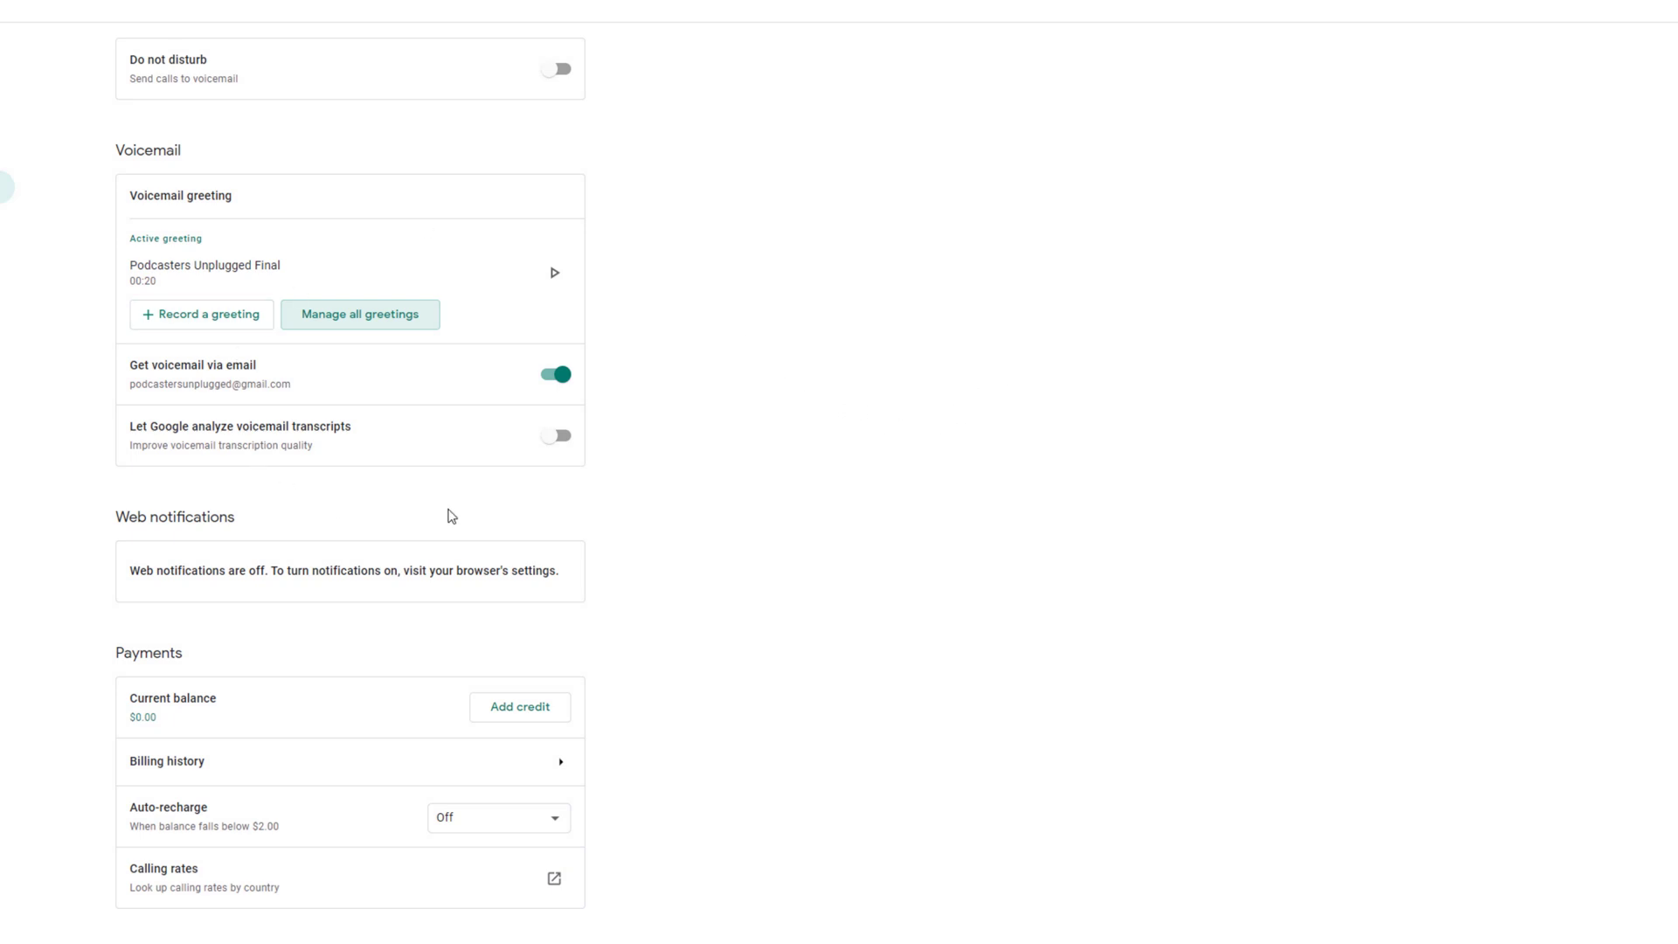